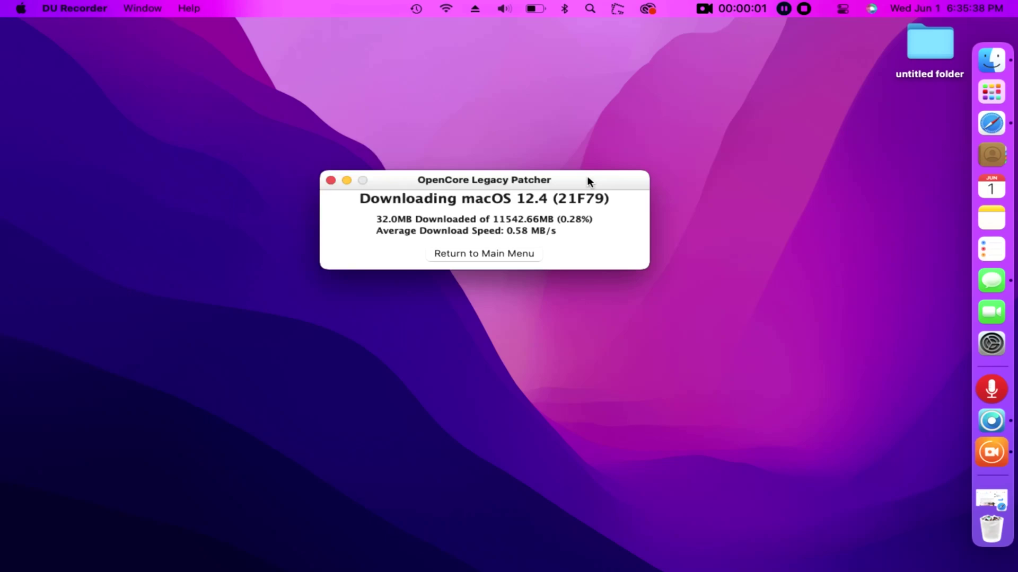
# - Move the macOS 12.4 (21F79) download progress window lower on screen
pyautogui.moveTo(586, 179); pyautogui.dragTo(639, 195)
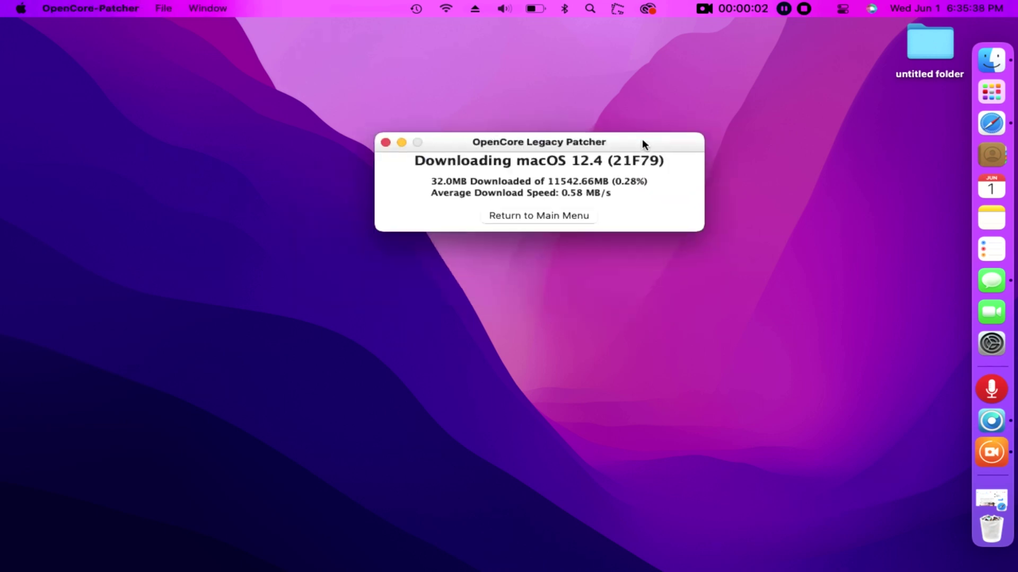
pyautogui.moveTo(642, 141); pyautogui.dragTo(639, 192)
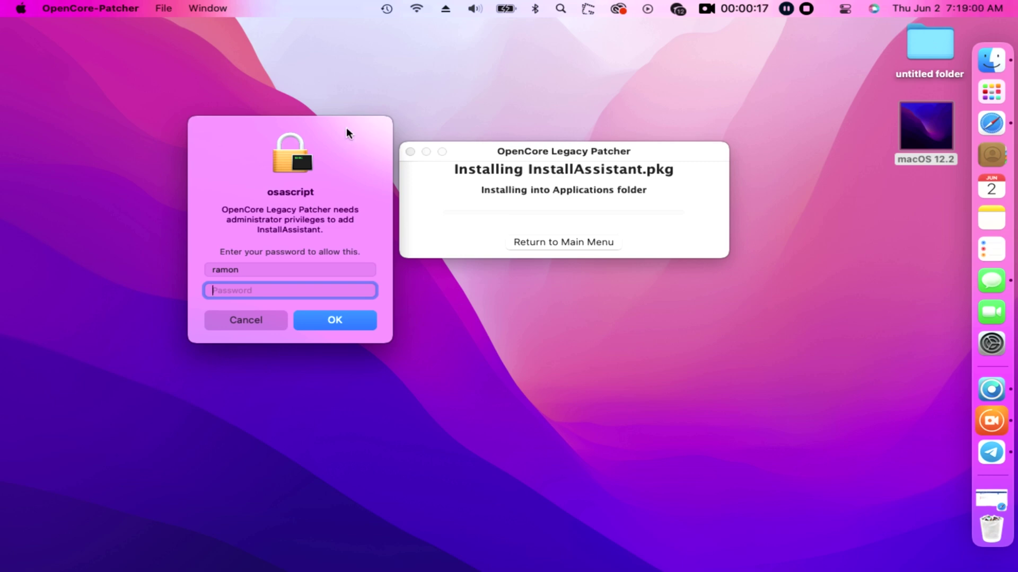
# - Enter the administrator password in the osascript prompt so InstallAssistant.pkg installs into Applications
pyautogui.moveTo(357, 136); pyautogui.dragTo(626, 301)
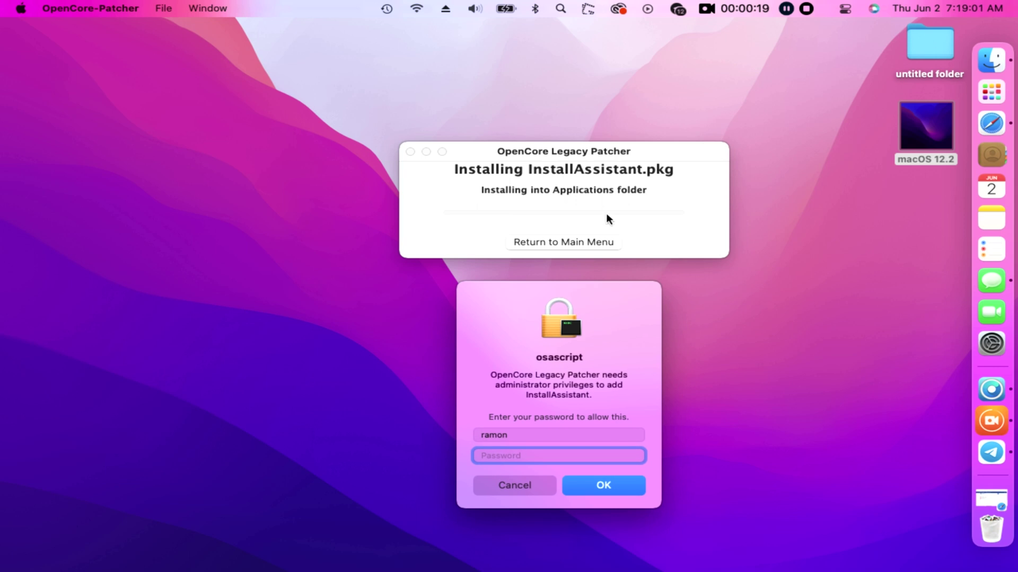
pyautogui.click(557, 150)
pyautogui.moveTo(556, 150); pyautogui.dragTo(527, 79)
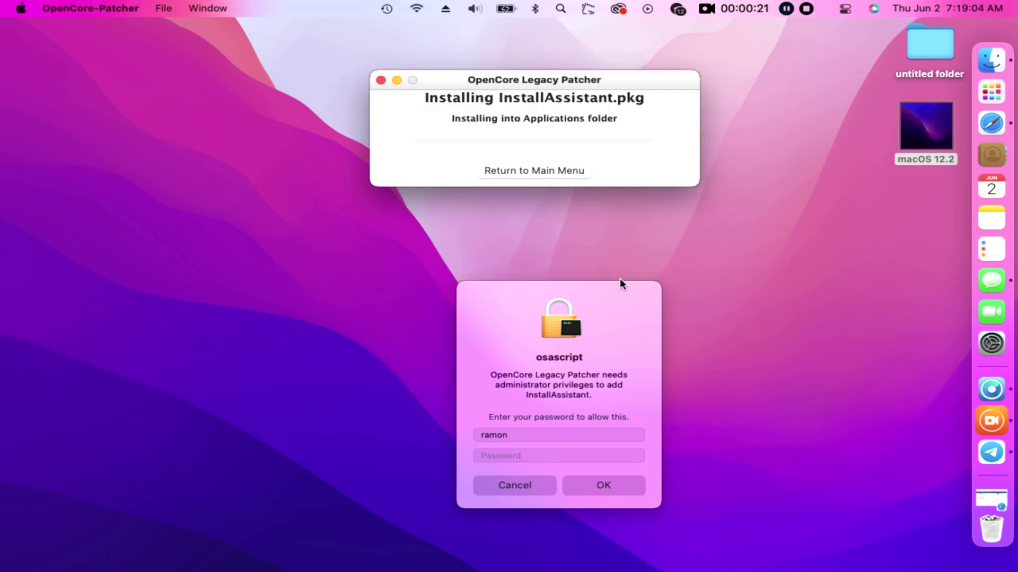
pyautogui.moveTo(615, 290); pyautogui.dragTo(592, 204)
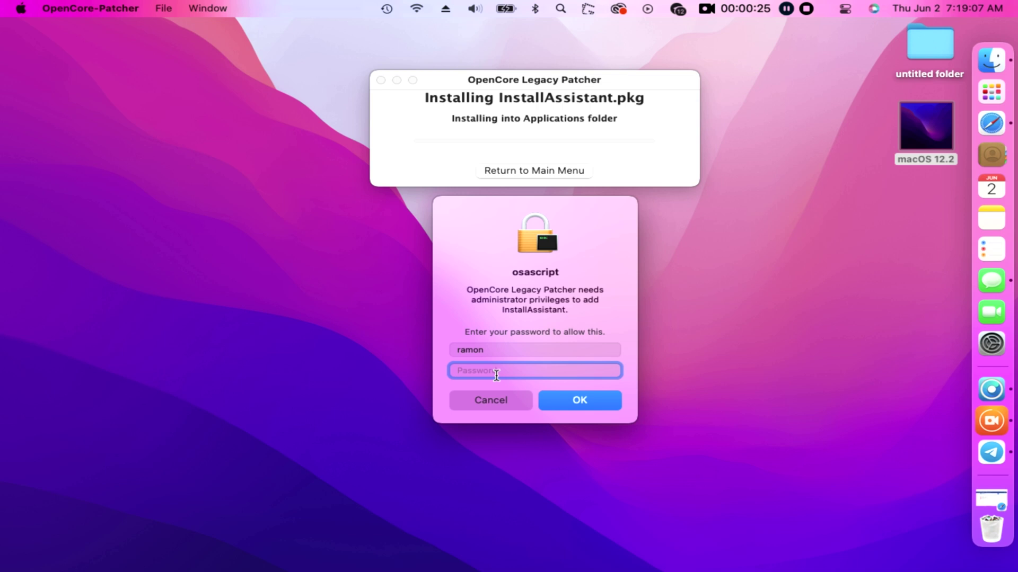
pyautogui.write('*')
pyautogui.click(610, 397)
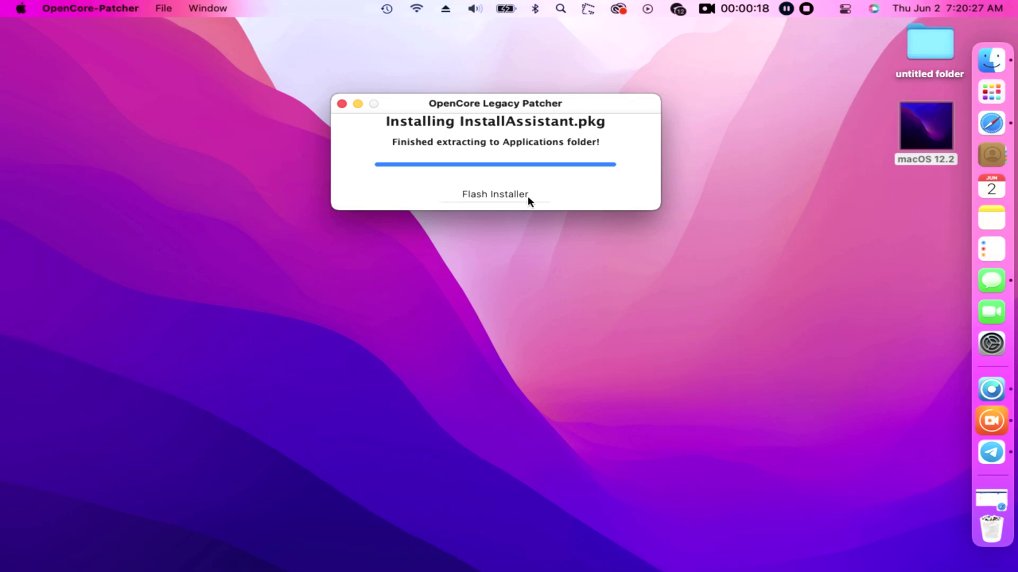
# - Flash the Install macOS Monterey 12.4 installer onto disk2 - USB DISK 3.0 (15.9 GB)
pyautogui.click(527, 195)
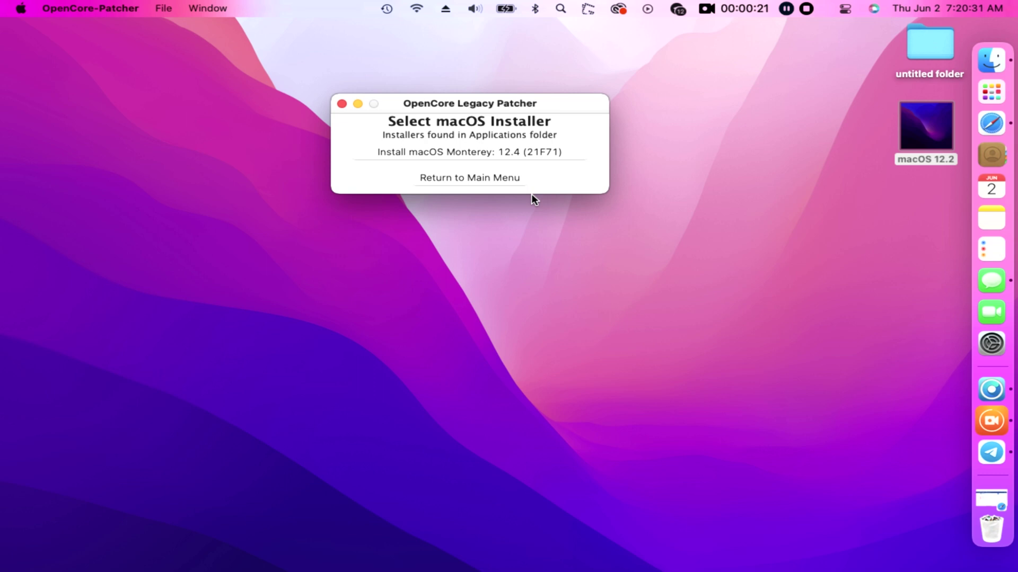
pyautogui.moveTo(522, 103); pyautogui.dragTo(573, 101)
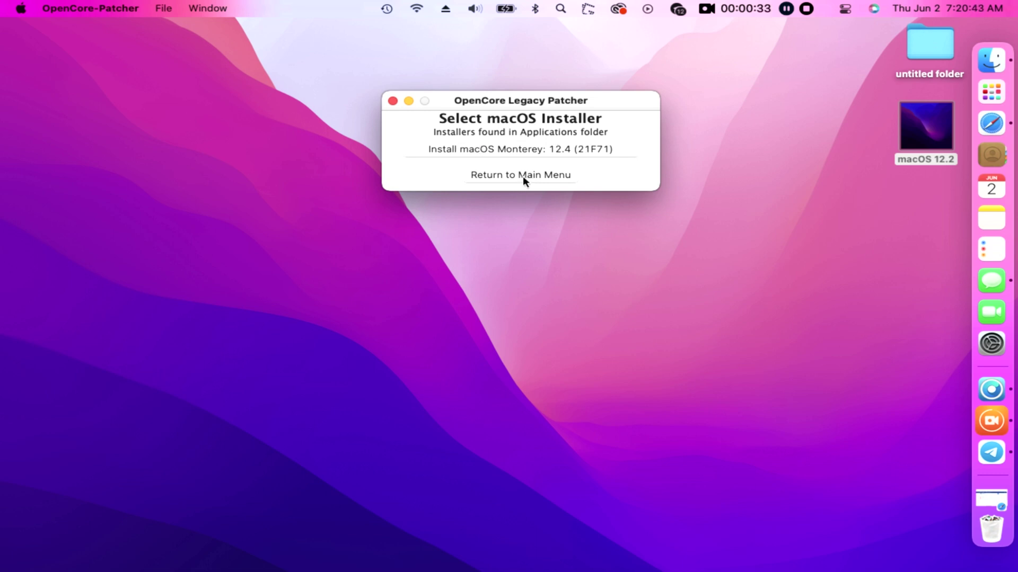
pyautogui.click(514, 149)
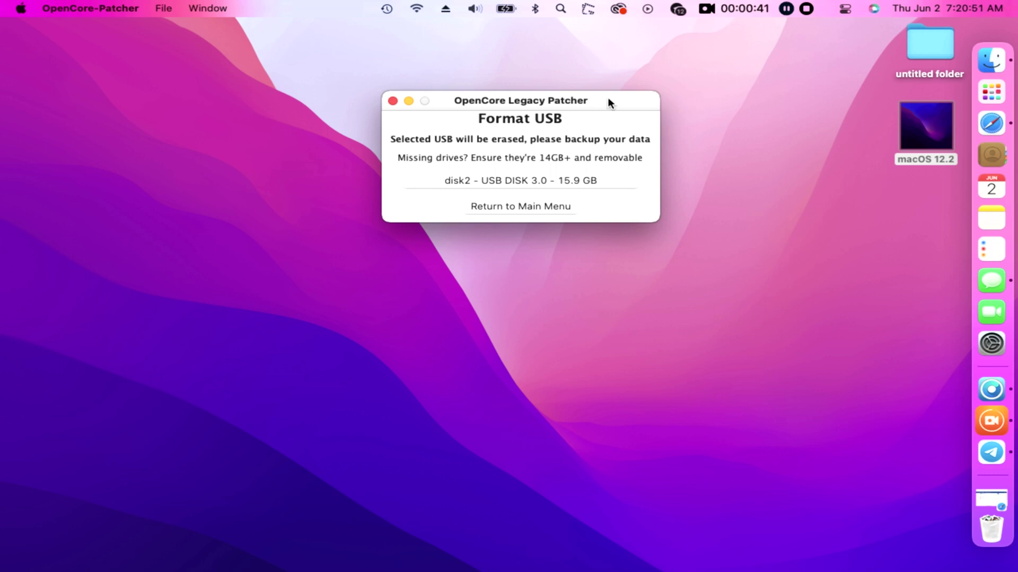
pyautogui.moveTo(608, 100); pyautogui.dragTo(587, 119)
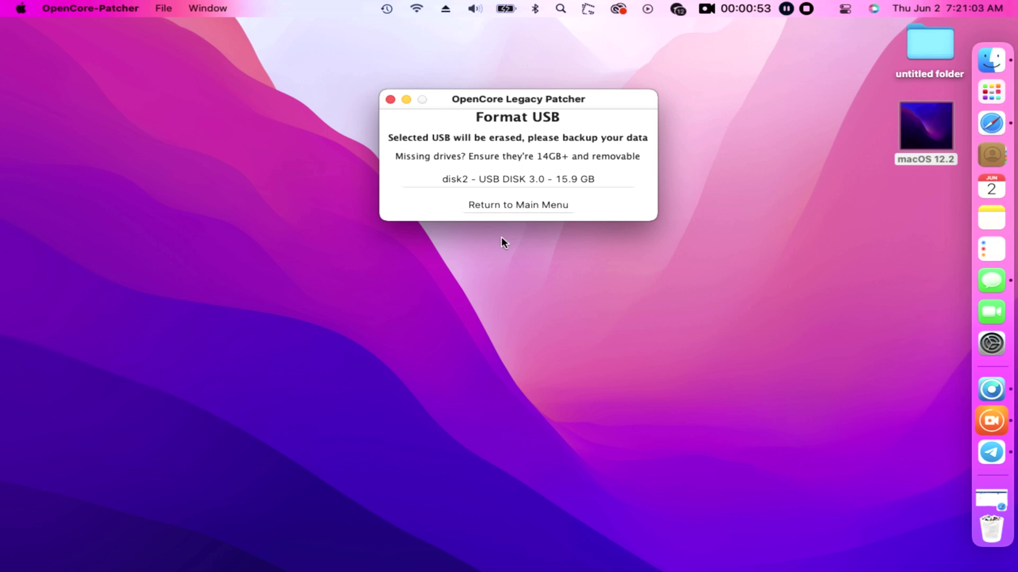
pyautogui.click(517, 180)
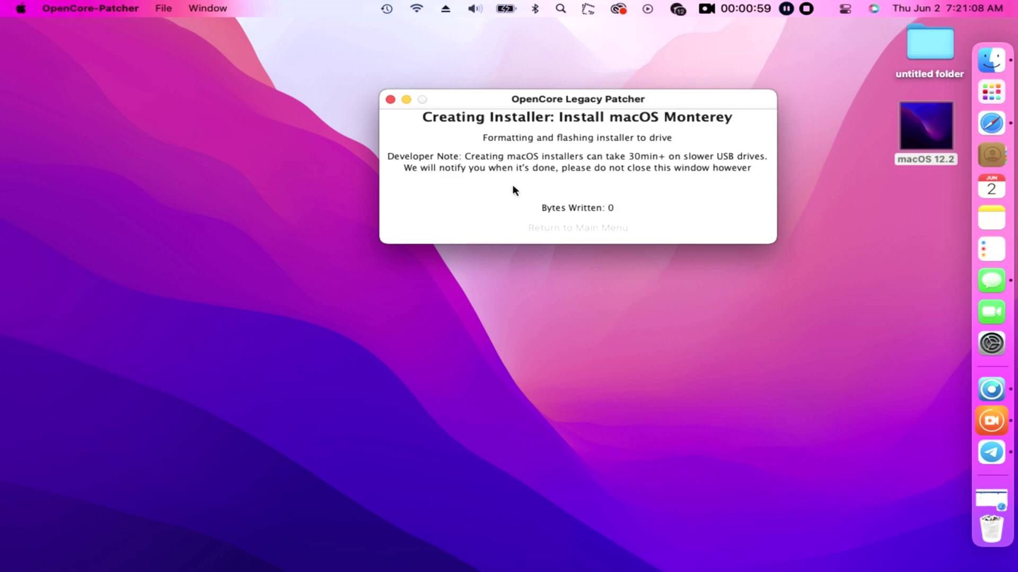
# - Enter the password in the OCLP-Helper prompt so the Monterey installer is written to the USB drive
pyautogui.moveTo(683, 102); pyautogui.dragTo(624, 106)
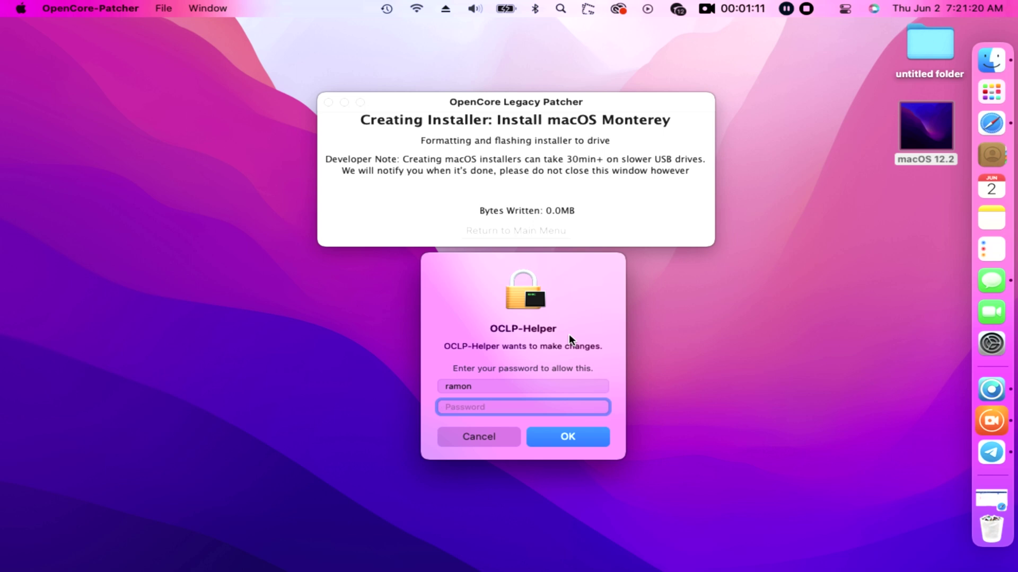
pyautogui.write('a')
pyautogui.click(589, 441)
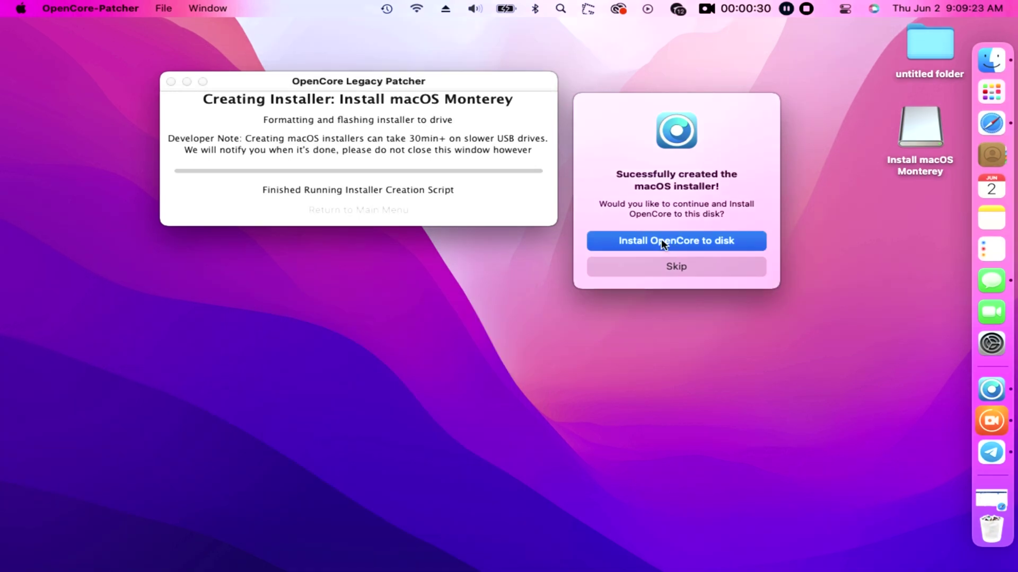
# - Build OpenCore for the MacBookPro7,1 and proceed to installing it onto a disk
pyautogui.click(661, 241)
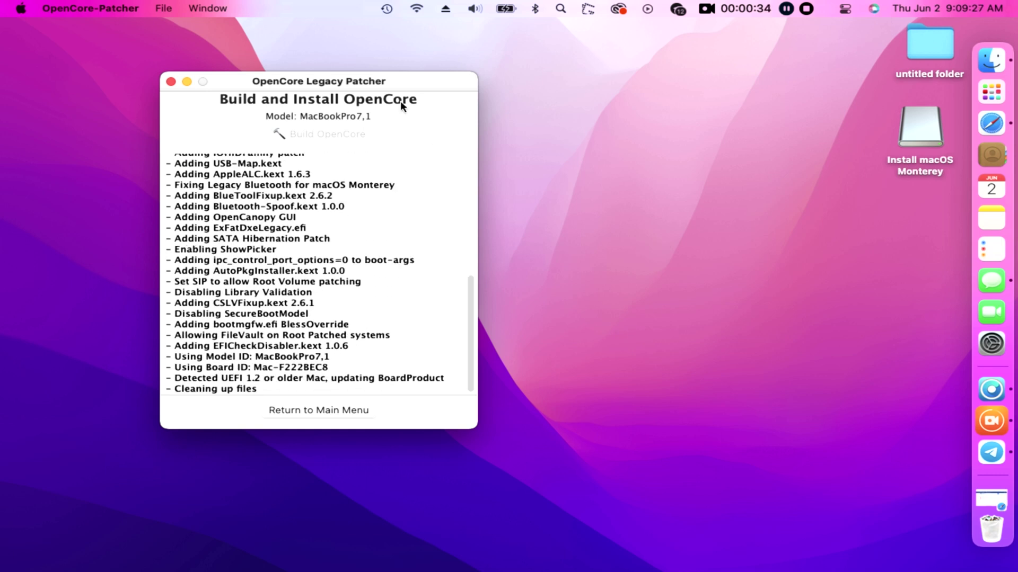
pyautogui.moveTo(408, 77); pyautogui.dragTo(607, 62)
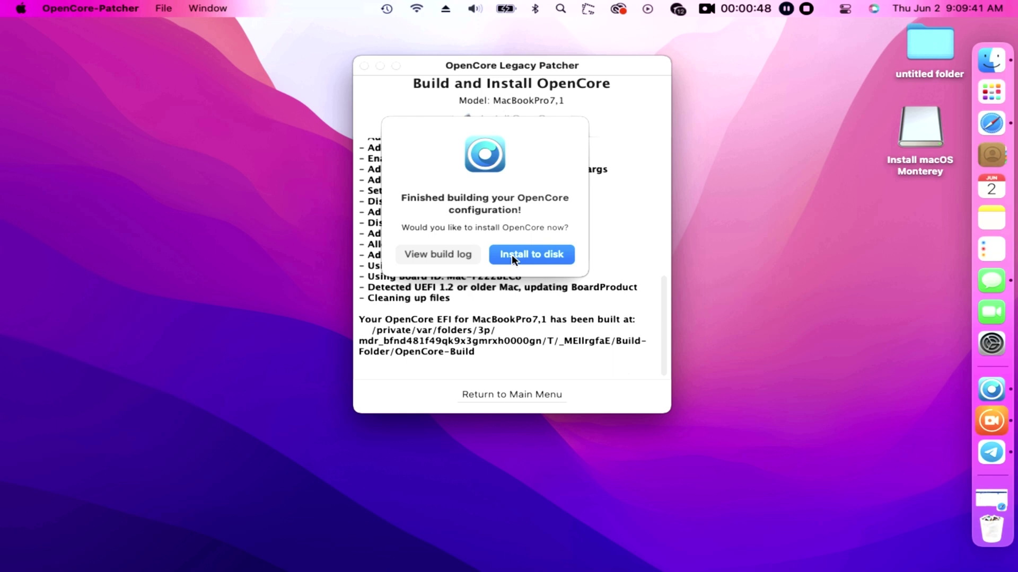
pyautogui.click(511, 255)
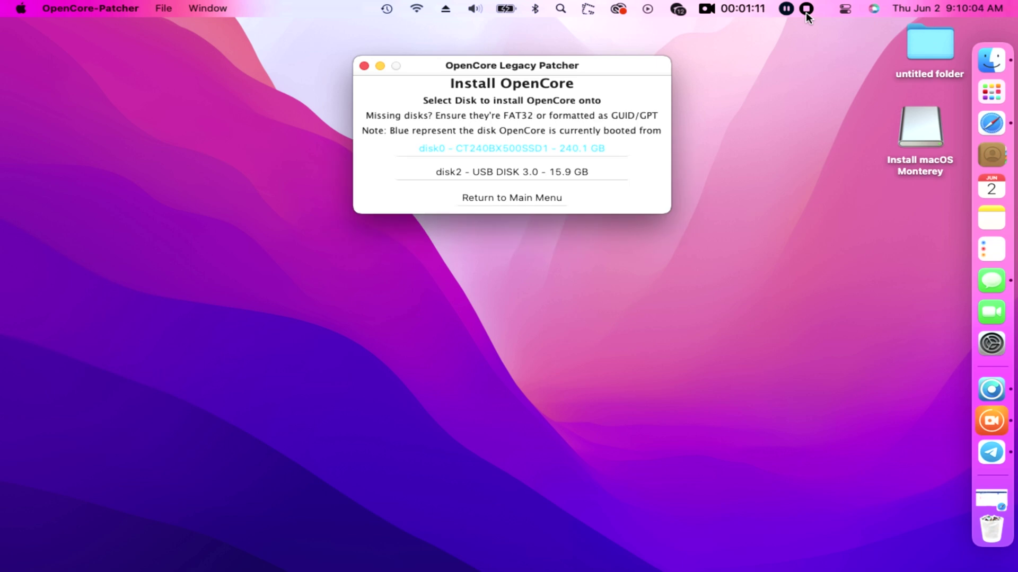
# - Select disk2 - USB DISK 3.0 - 15.9 GB as the disk for OpenCore
pyautogui.click(532, 175)
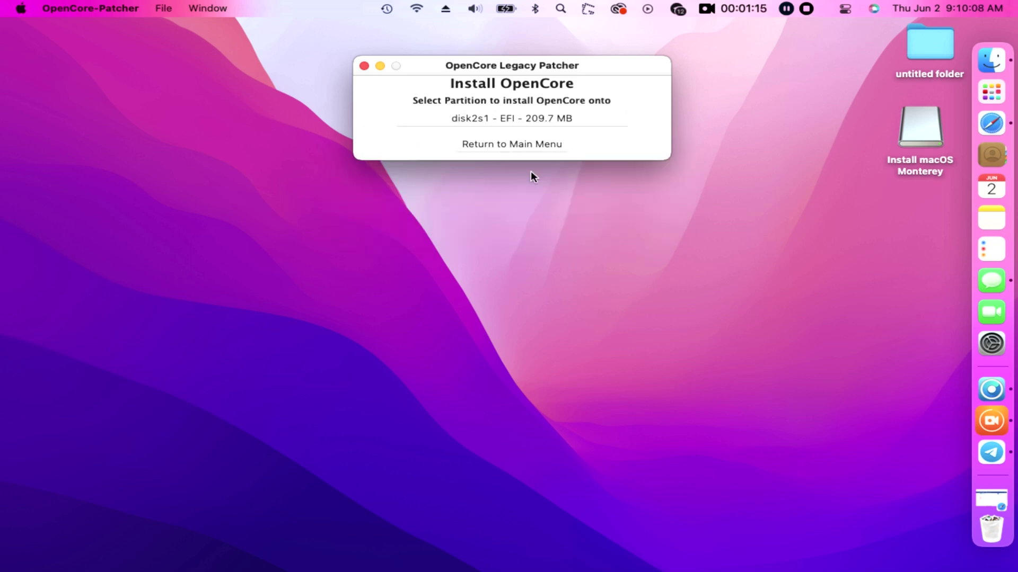
# - Install OpenCore onto the disk2s1 EFI partition, authorising with the administrator password
pyautogui.click(522, 123)
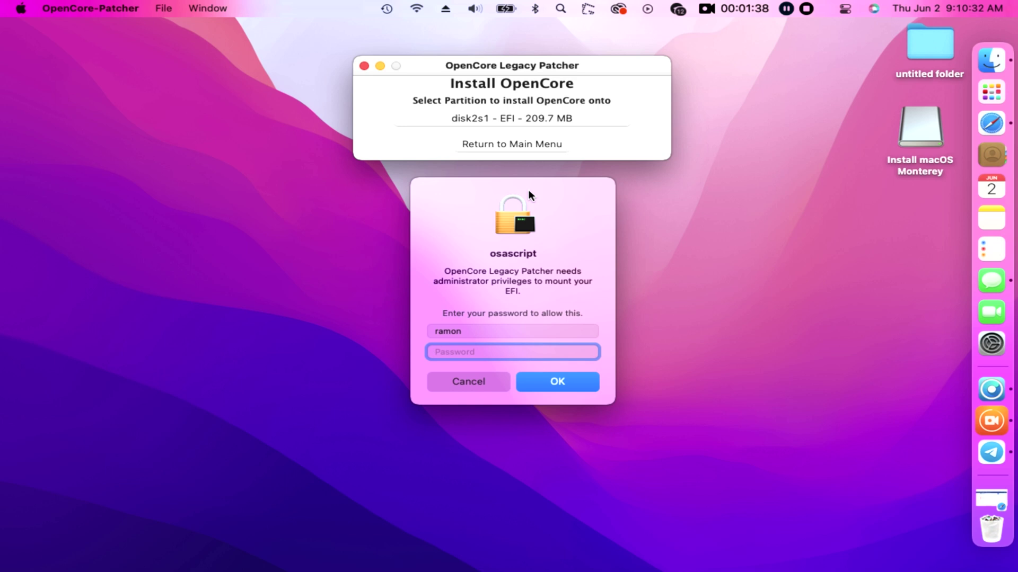
pyautogui.write('*')
pyautogui.click(567, 383)
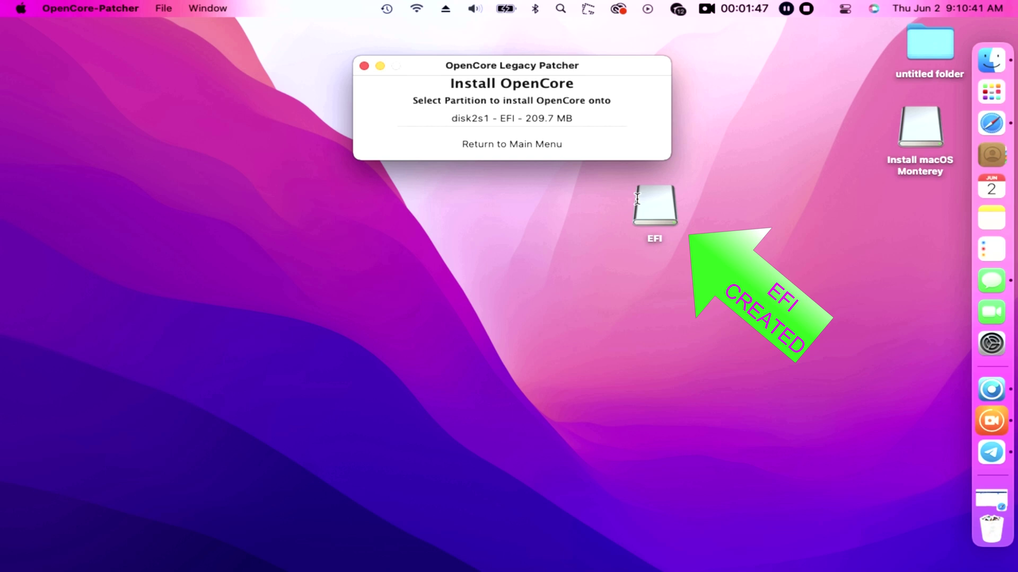
pyautogui.press('Return')
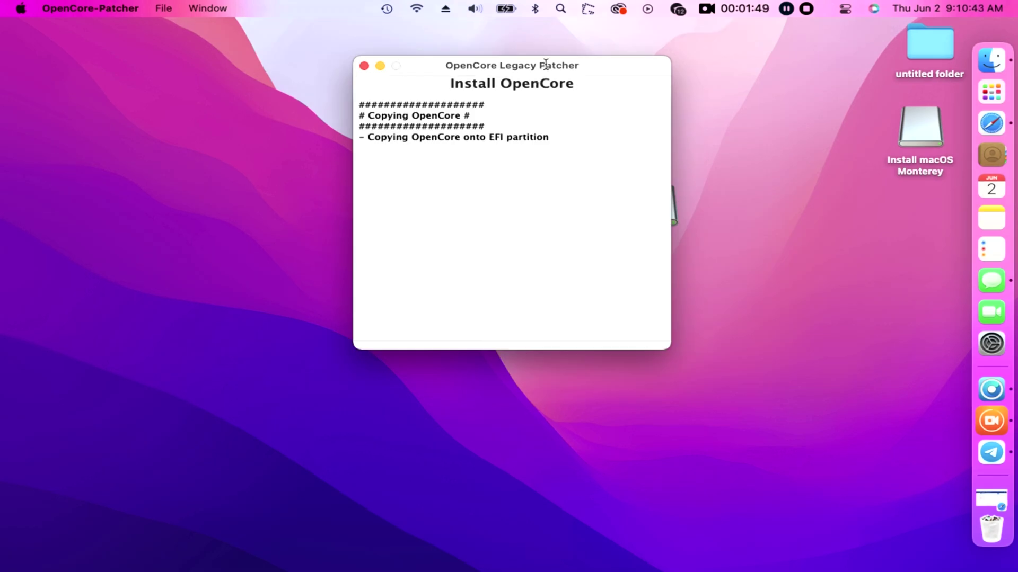
# - Move the log window left so the EFI drive shows below Install macOS Monterey
pyautogui.moveTo(545, 64); pyautogui.dragTo(290, 60)
pyautogui.moveTo(657, 167); pyautogui.dragTo(714, 241)
pyautogui.moveTo(657, 209); pyautogui.dragTo(928, 222)
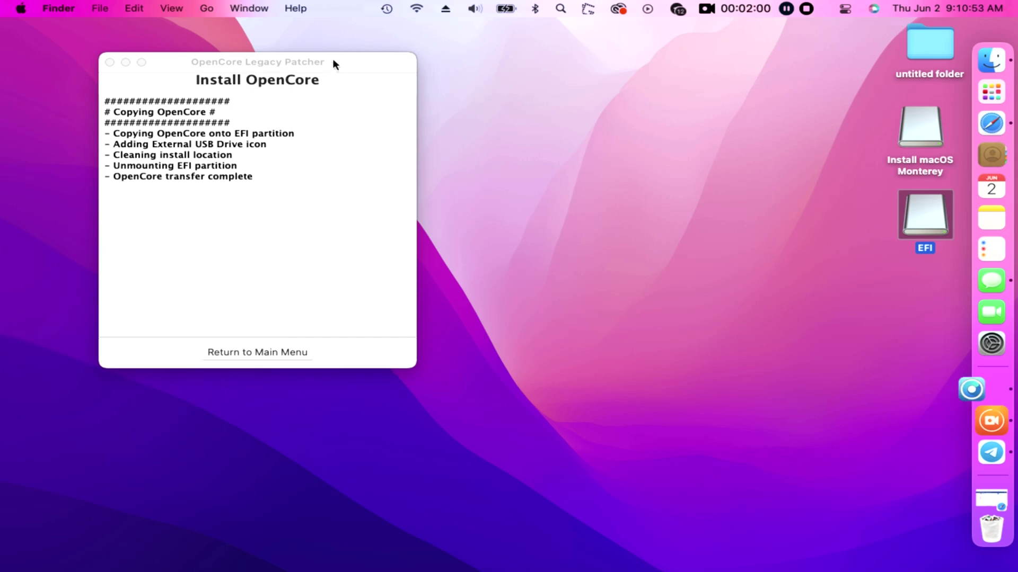
# - Shift the install log right and the 'Reboot to apply?' prompt up-right so both show
pyautogui.moveTo(332, 58); pyautogui.dragTo(353, 66)
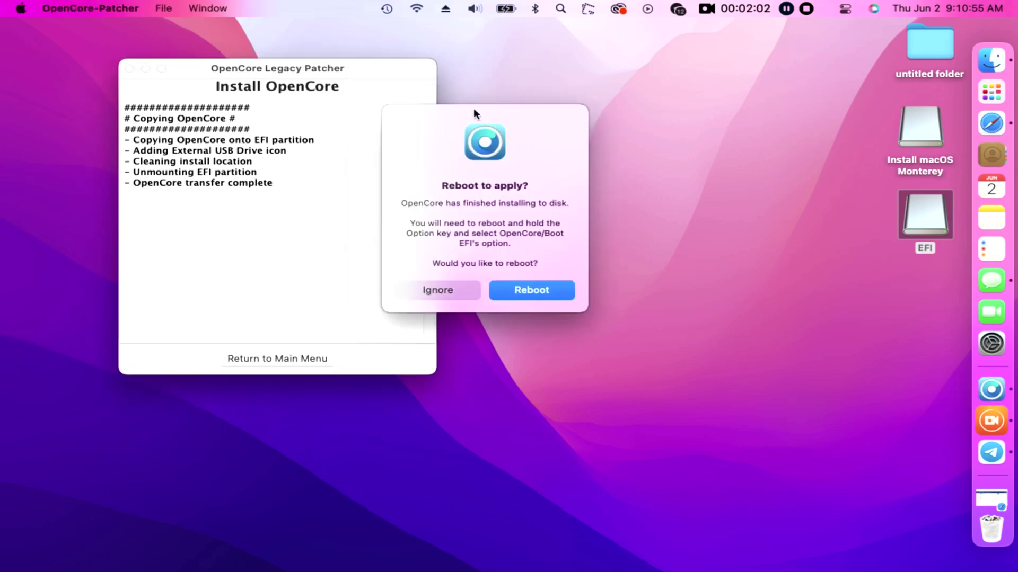
pyautogui.moveTo(474, 113); pyautogui.dragTo(579, 119)
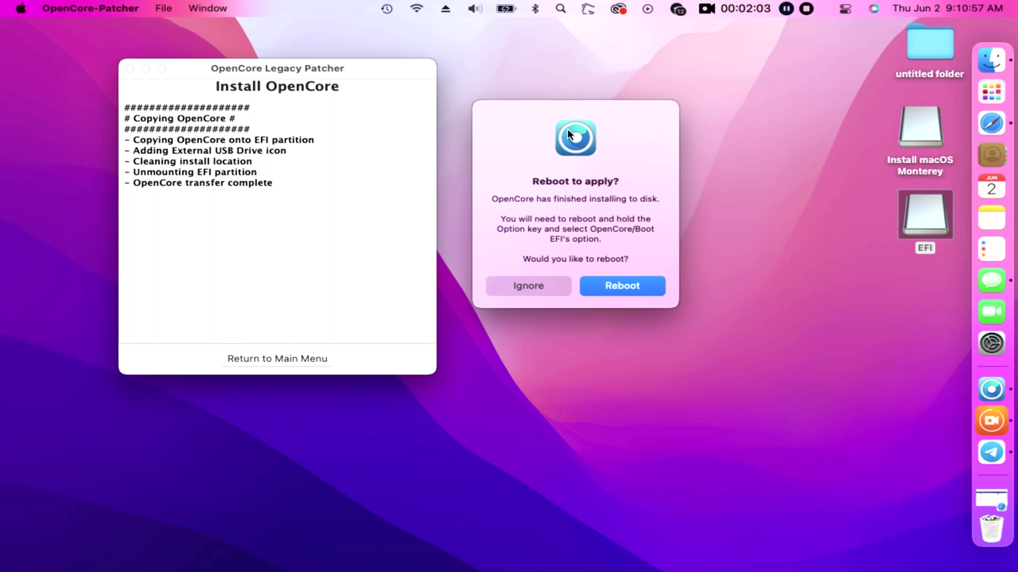
pyautogui.moveTo(374, 58); pyautogui.dragTo(419, 74)
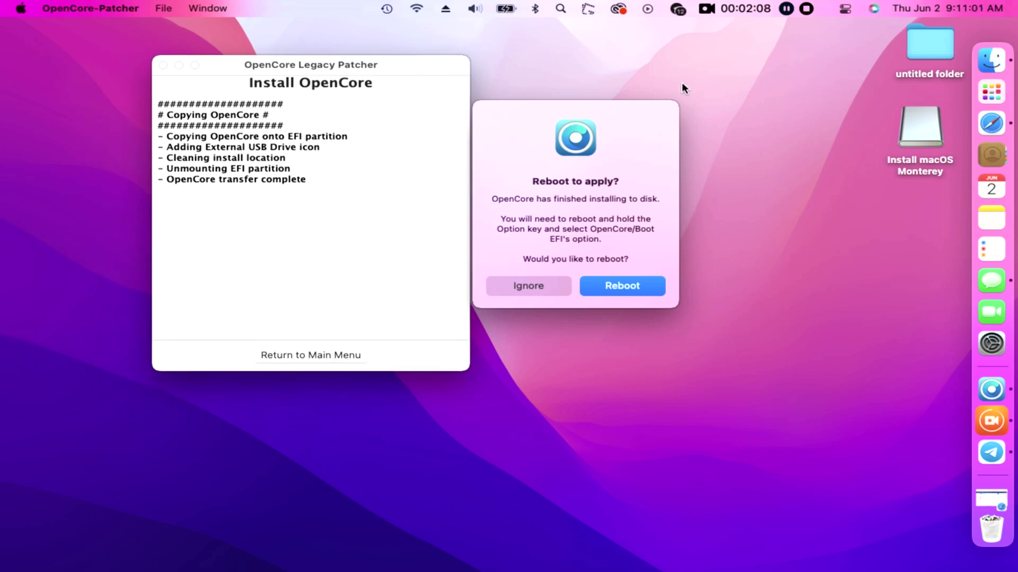
pyautogui.moveTo(641, 113); pyautogui.dragTo(669, 91)
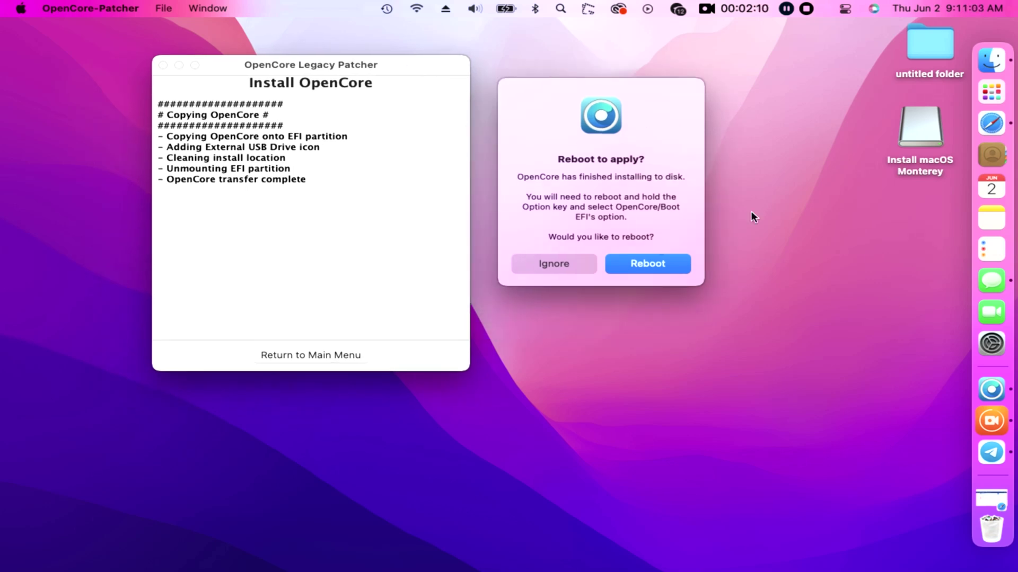